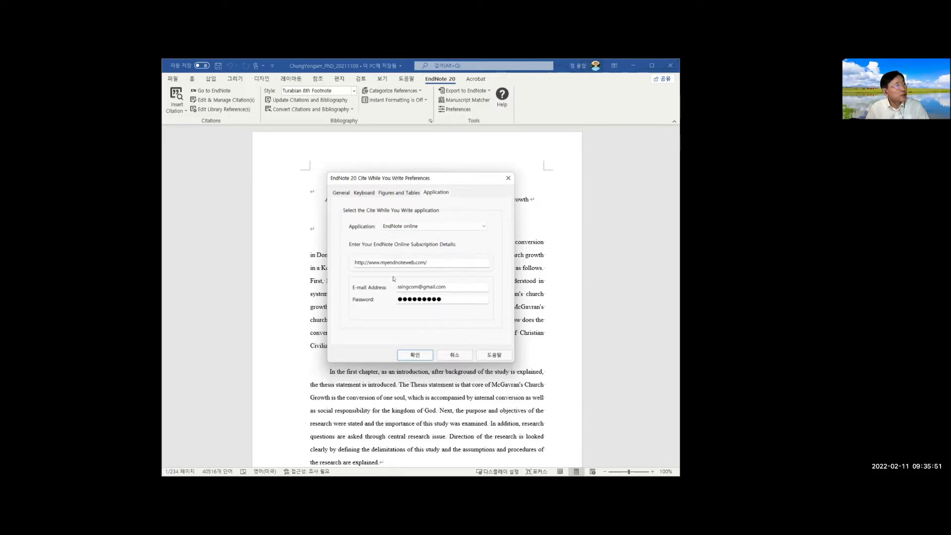
Step: Apply EndNote online as the Cite While You Write application and export the thesis document's traveling library to EndNote
{"action": "left_click", "coordinate": [412, 353]}
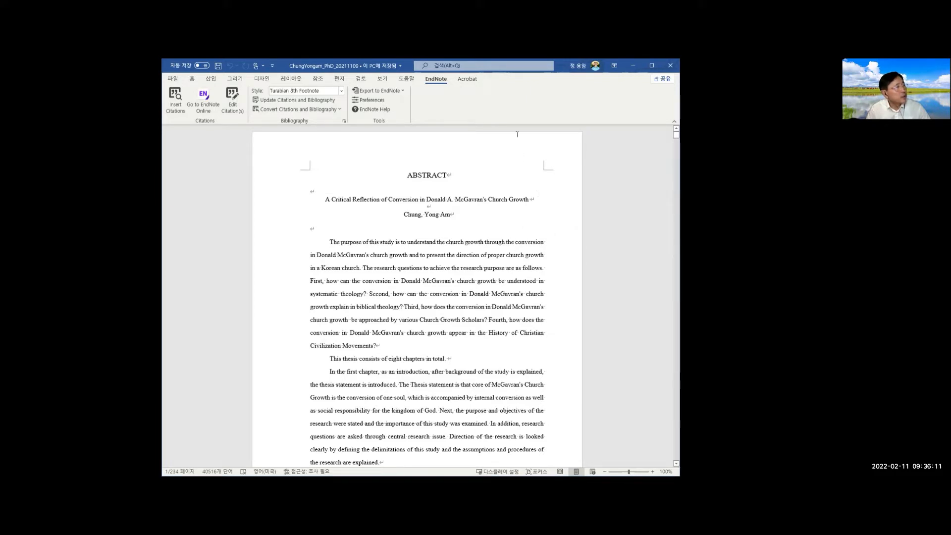
{"action": "left_click", "coordinate": [393, 91]}
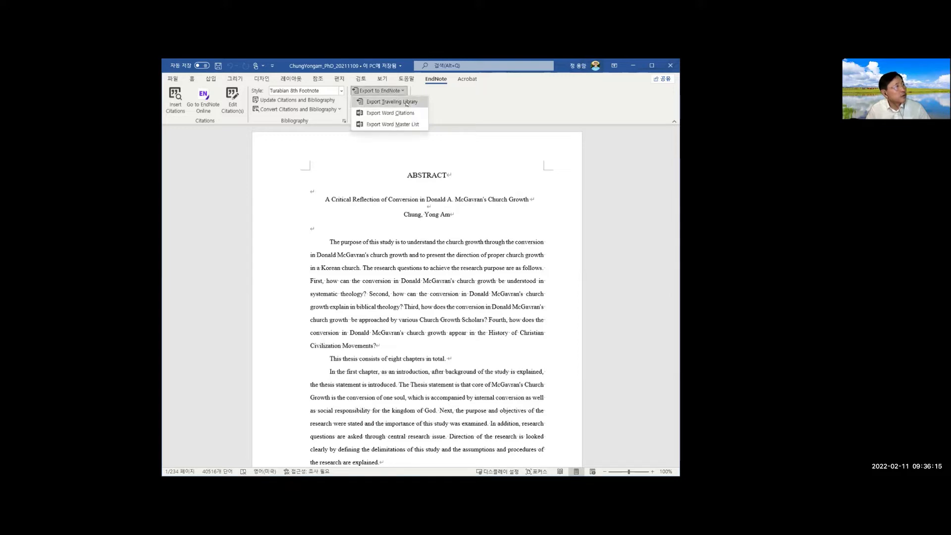
{"action": "left_click", "coordinate": [406, 102]}
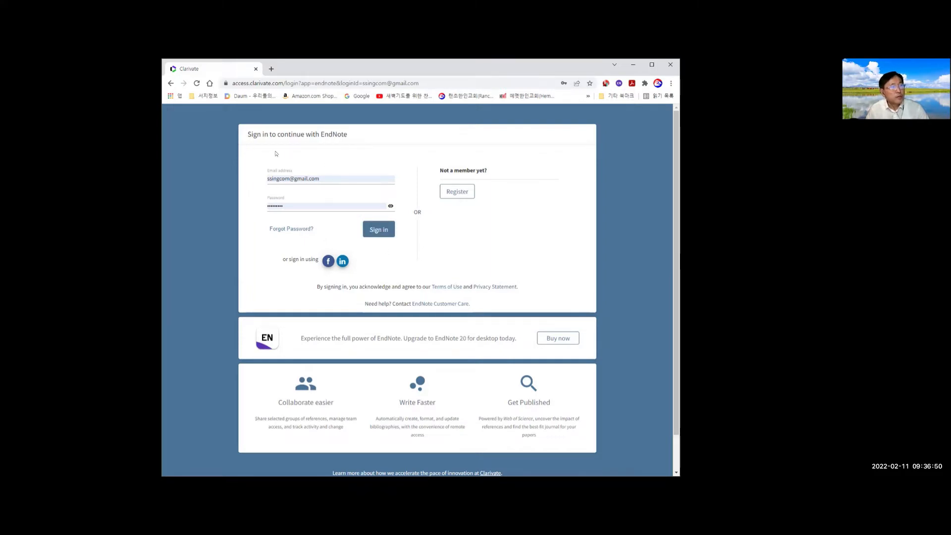
Step: Sign in to the EndNote web account with the credentials already filled in
{"action": "left_click", "coordinate": [379, 229]}
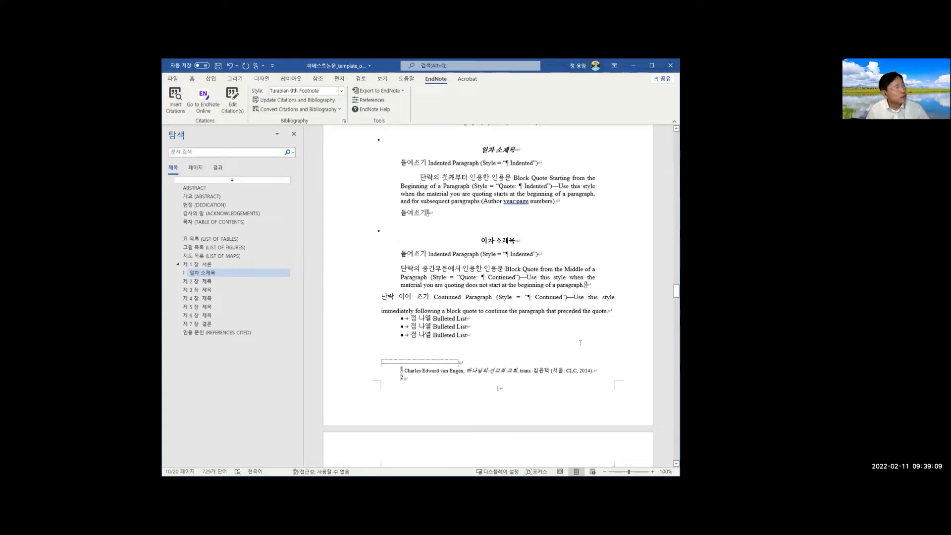
Step: Search the EndNote references for 1984 and insert the second Lindstrom entry as the citation in the empty second footnote
{"action": "left_click", "coordinate": [175, 103]}
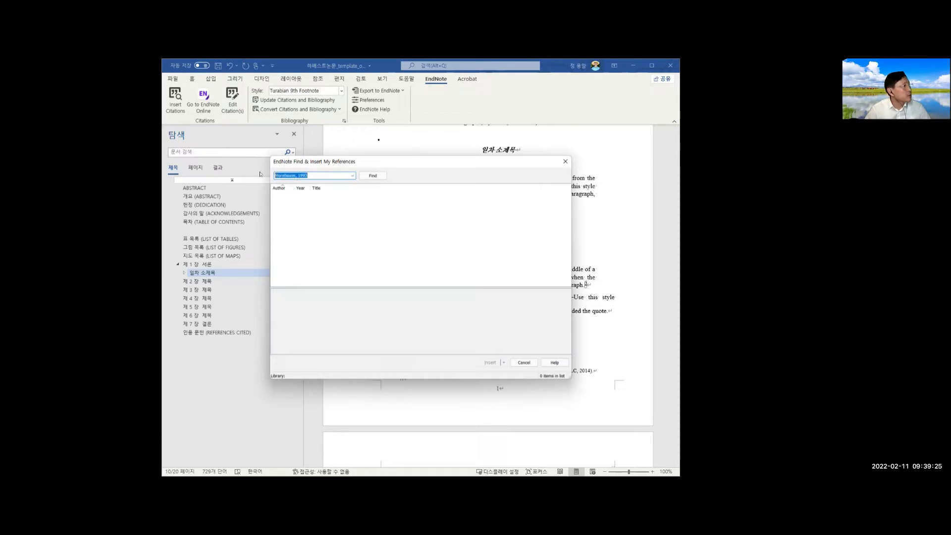
{"action": "key", "text": "BackSpace"}
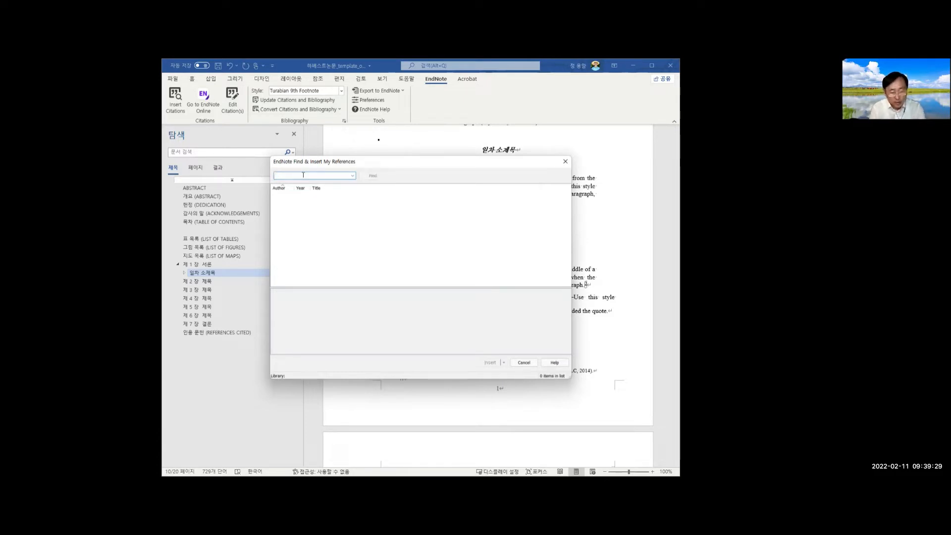
{"action": "type", "text": "1984"}
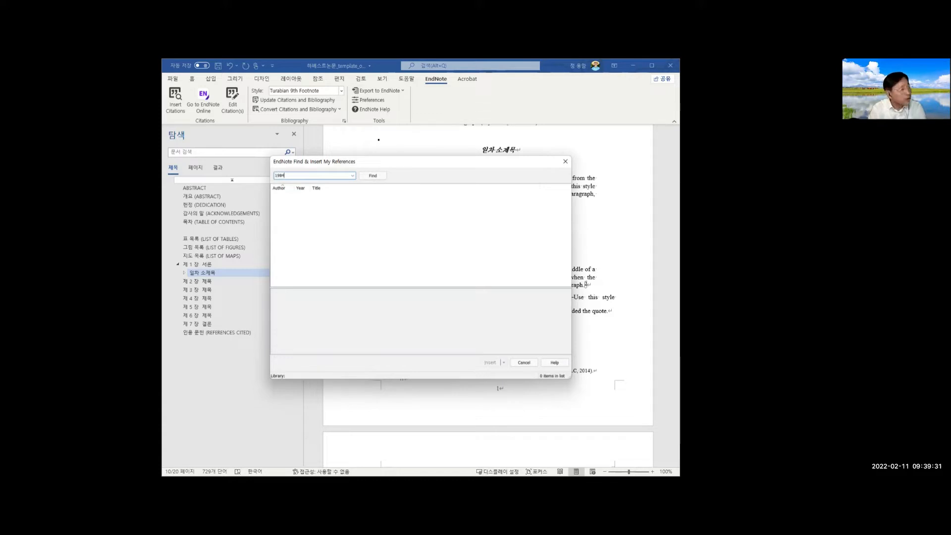
{"action": "left_click", "coordinate": [379, 177]}
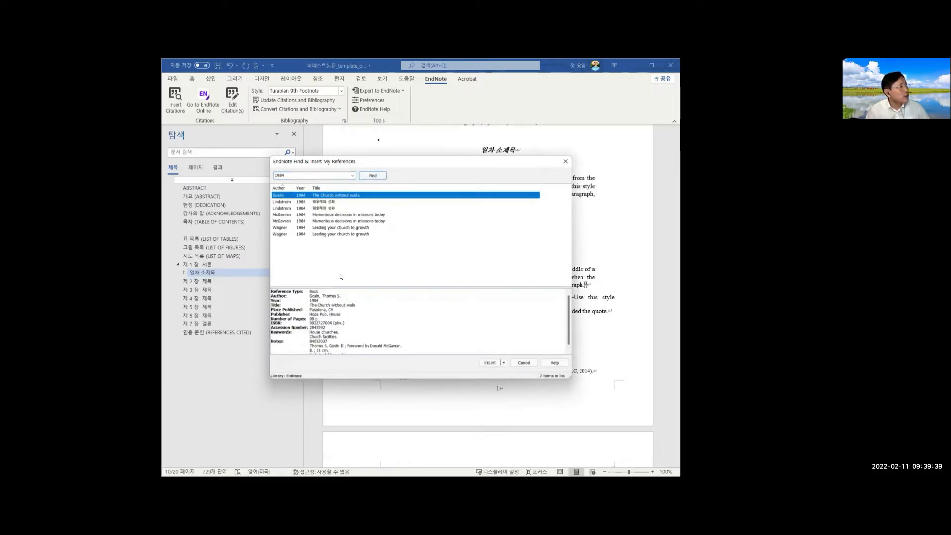
{"action": "left_click", "coordinate": [331, 208]}
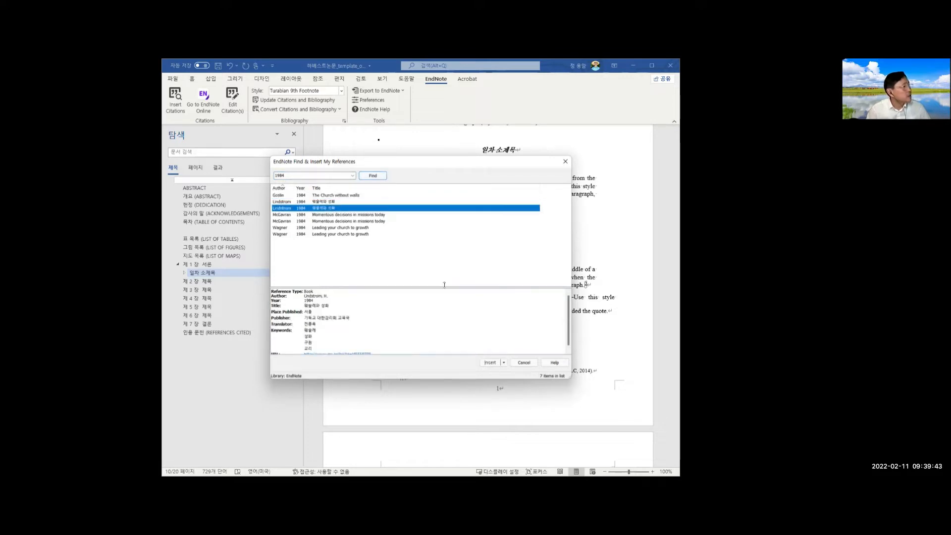
{"action": "left_click", "coordinate": [489, 363]}
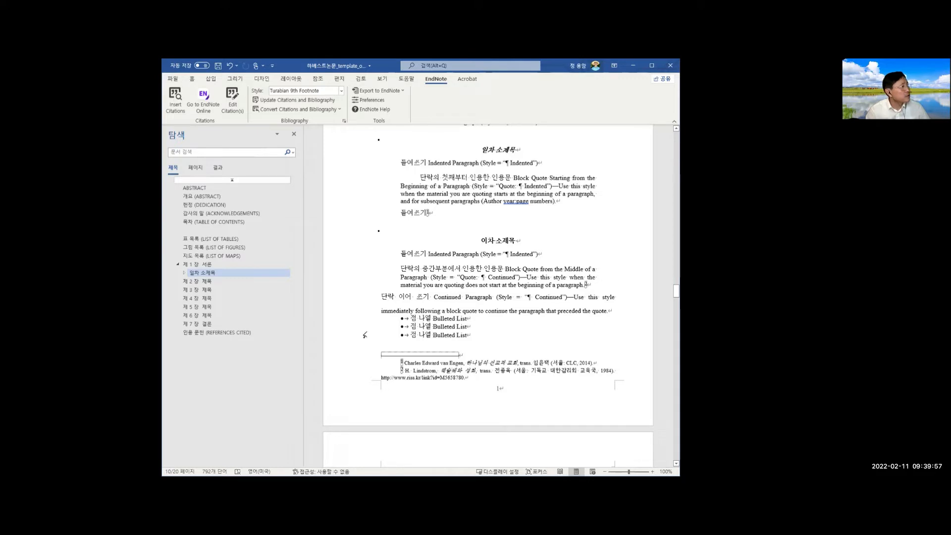
Step: Edit the Lindstrom 1984 citation so that its pages field reads 35
{"action": "left_click", "coordinate": [233, 107]}
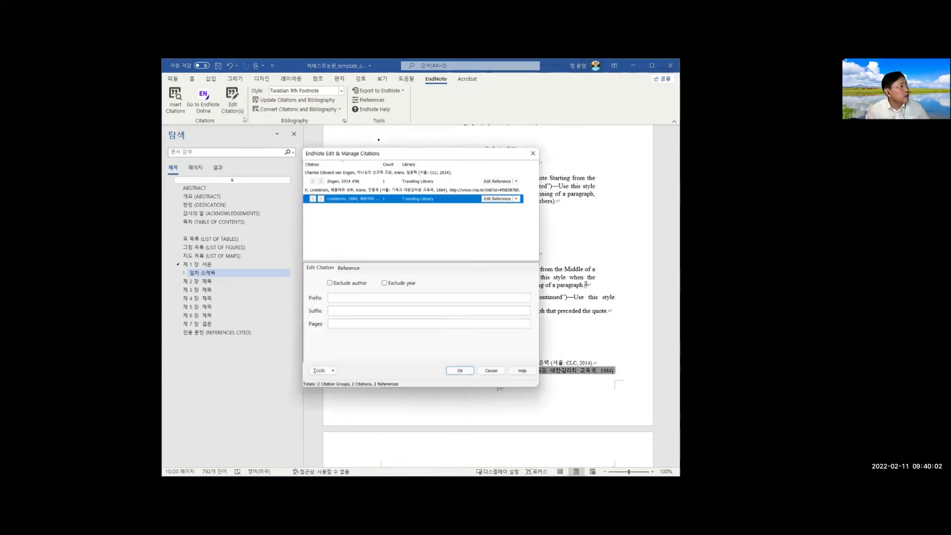
{"action": "left_click", "coordinate": [373, 323]}
{"action": "type", "text": "35"}
{"action": "left_click", "coordinate": [460, 371]}
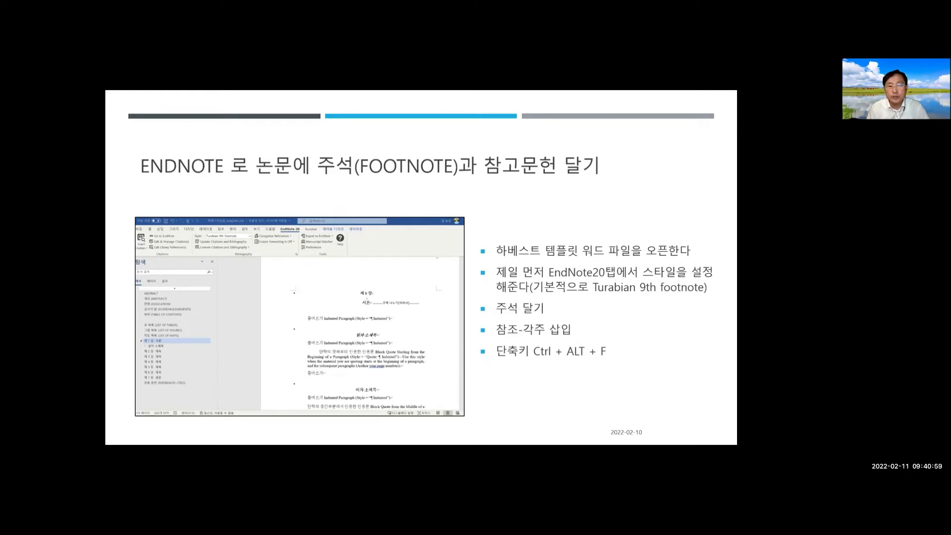
{"action": "key", "text": "Right"}
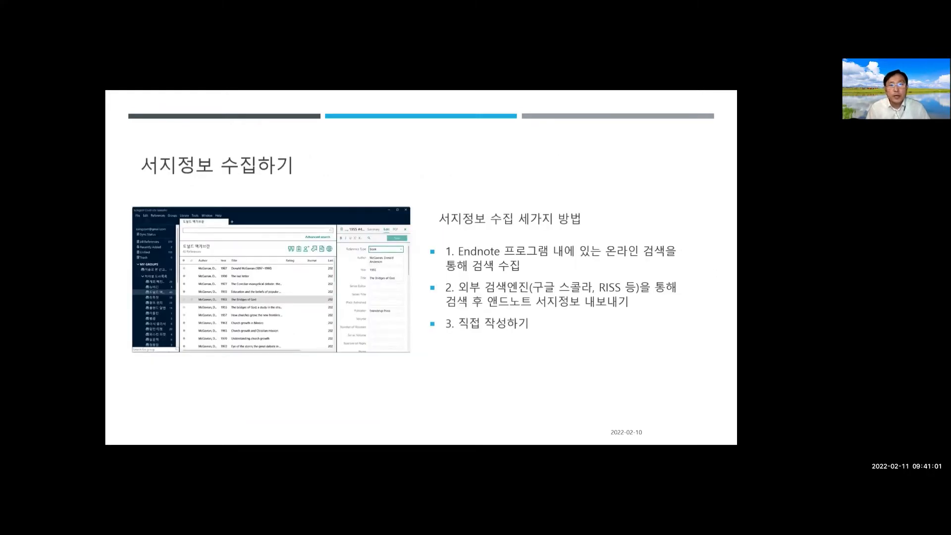
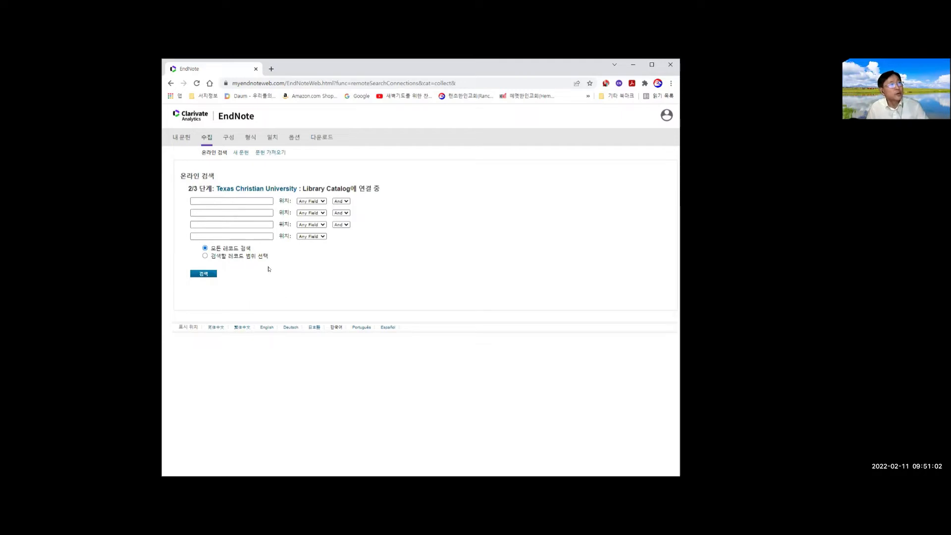
Step: Search the Texas Christian University library catalog for all records with Donald Anderson McGavran in the Author field
{"action": "left_click", "coordinate": [233, 199]}
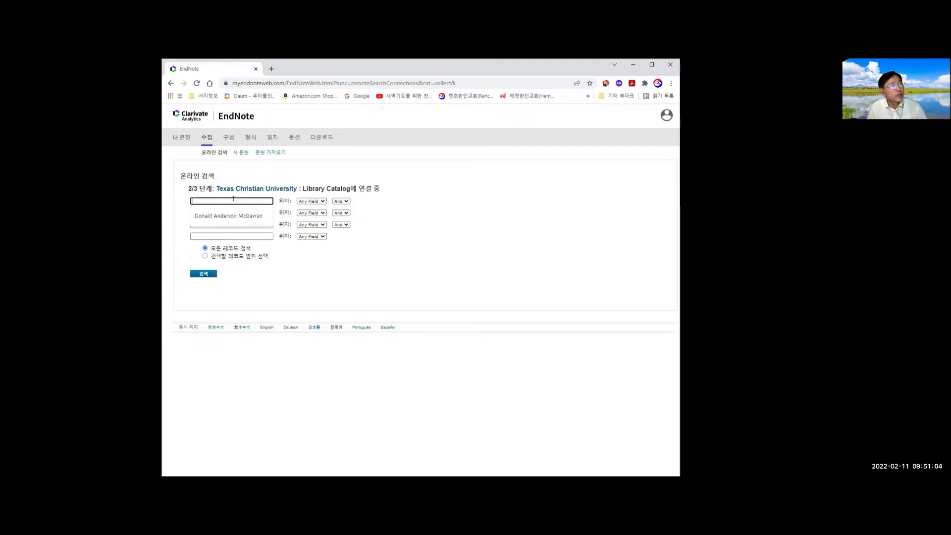
{"action": "left_click", "coordinate": [316, 200]}
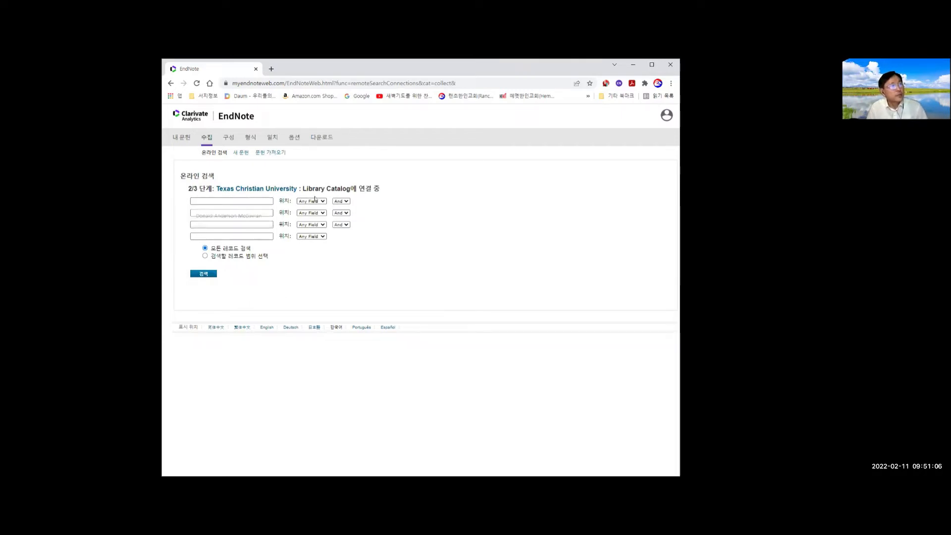
{"action": "left_click", "coordinate": [321, 202]}
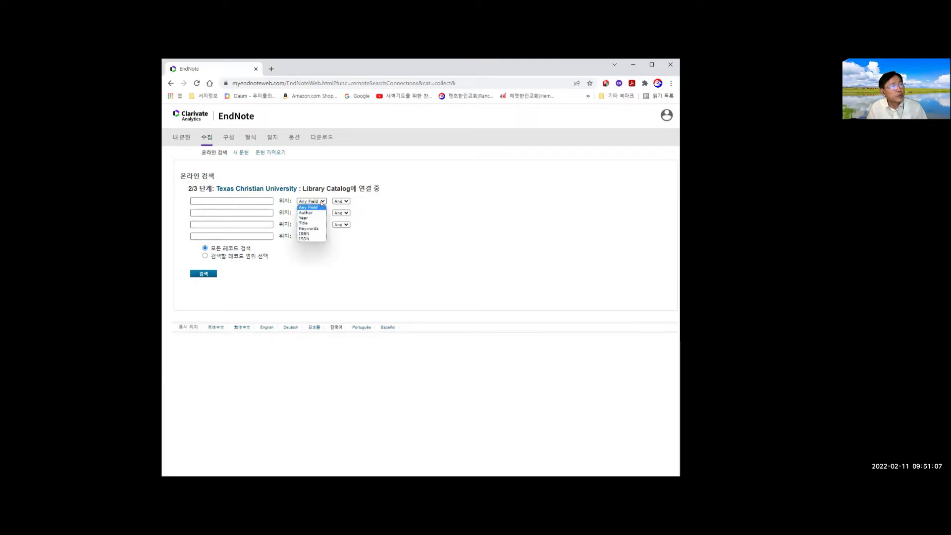
{"action": "left_click", "coordinate": [318, 213]}
{"action": "left_click", "coordinate": [236, 200]}
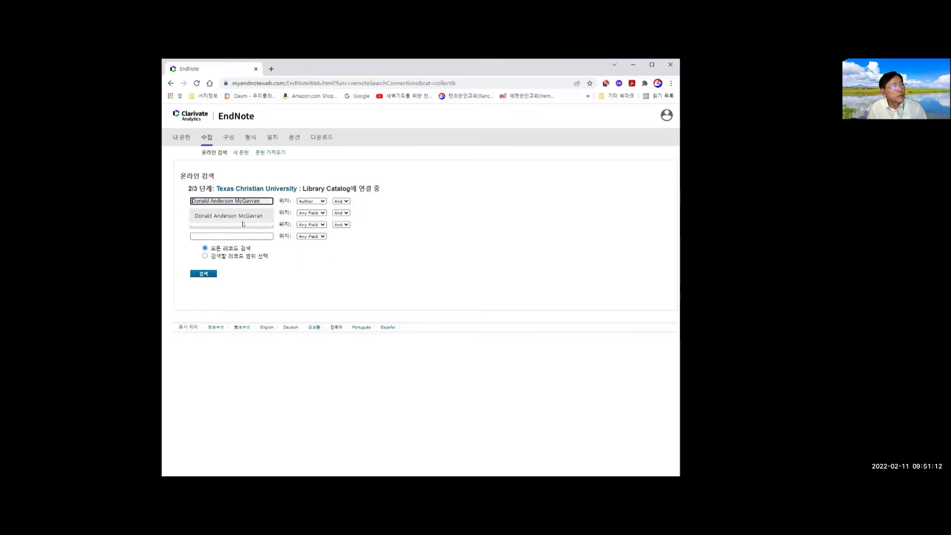
{"action": "left_click", "coordinate": [242, 218]}
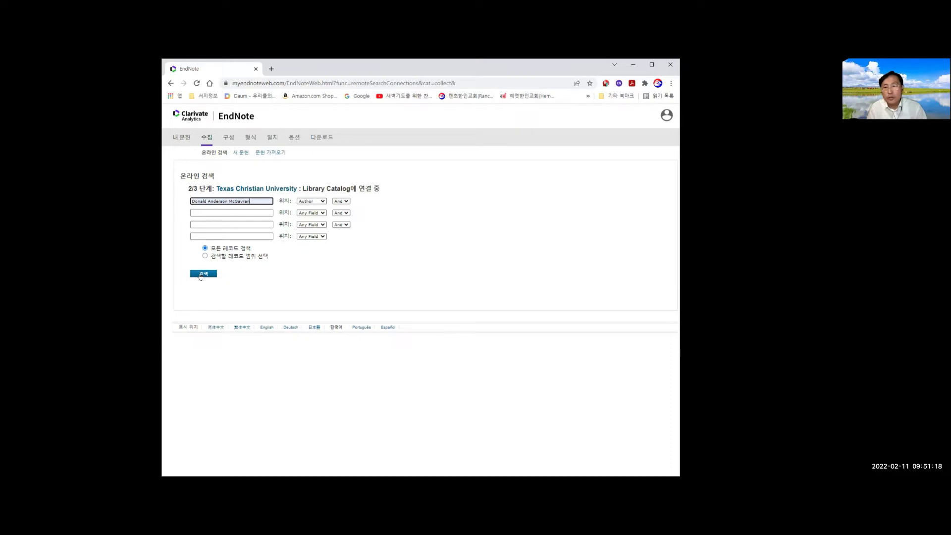
{"action": "left_click", "coordinate": [201, 276]}
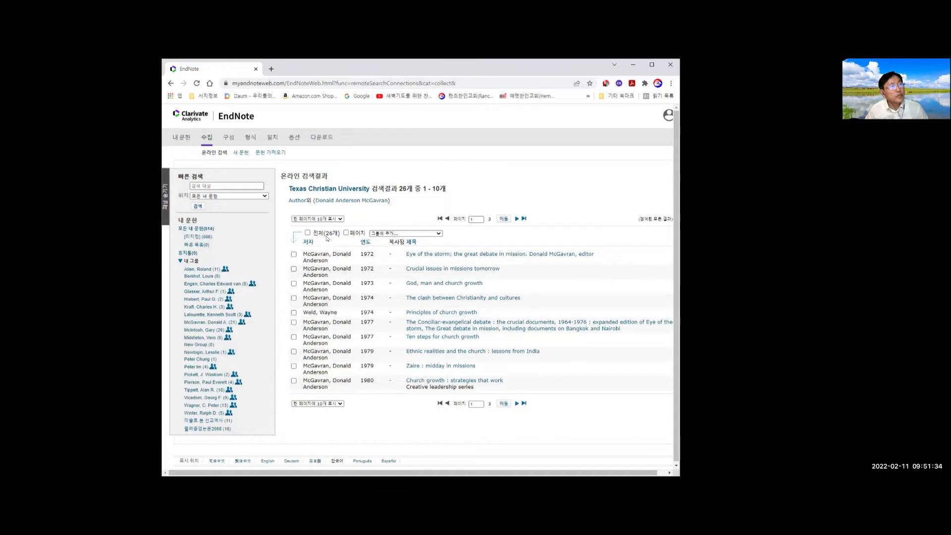
Step: Select all the online search results and look through the groups they can be added to, without choosing one
{"action": "left_click", "coordinate": [308, 233]}
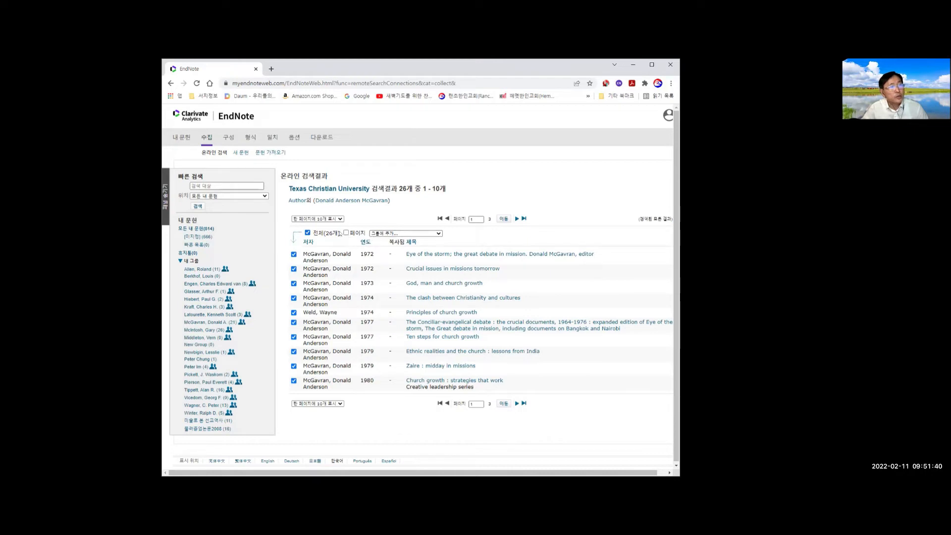
{"action": "left_click", "coordinate": [439, 234]}
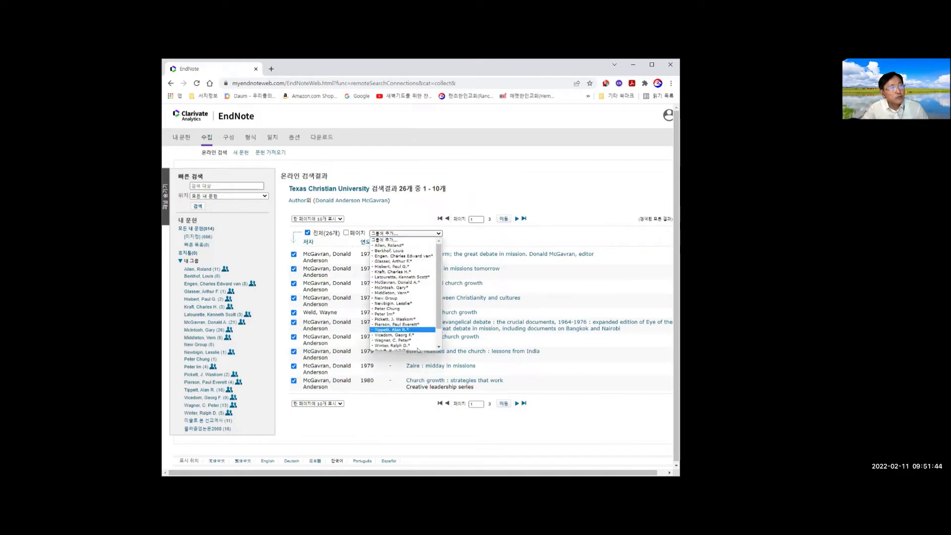
{"action": "scroll", "coordinate": [441, 281], "scroll_direction": "down", "scroll_amount": 2}
{"action": "scroll", "coordinate": [441, 281], "scroll_direction": "down", "scroll_amount": 1}
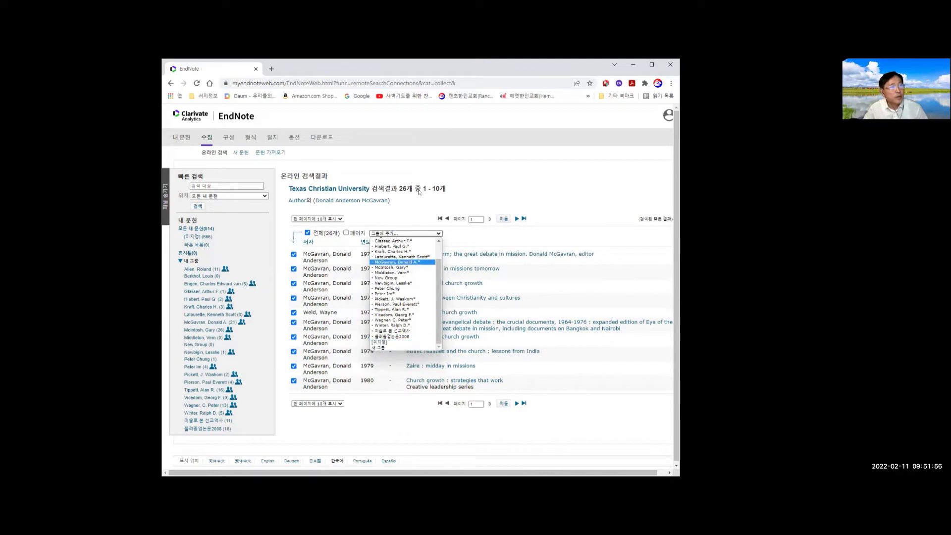
{"action": "left_click", "coordinate": [415, 207]}
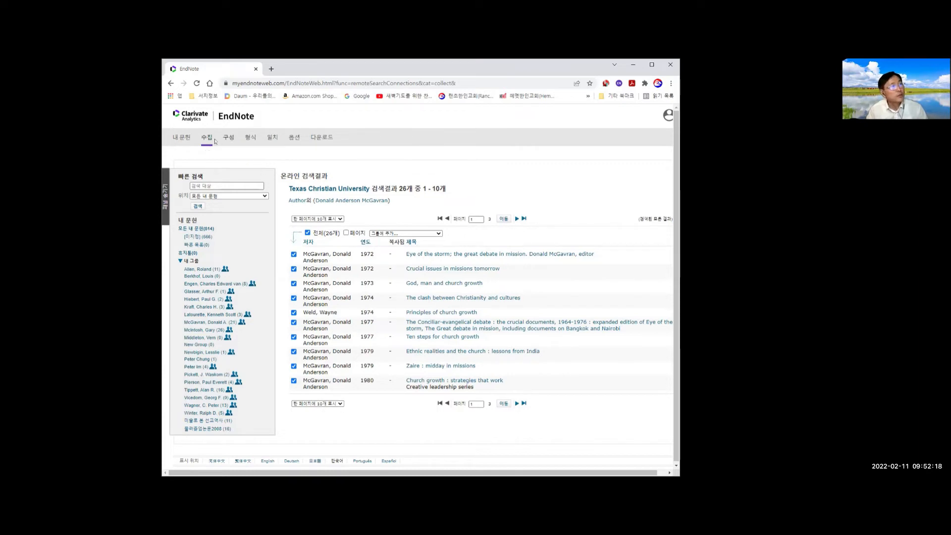
Step: Open the reference import page and choose the file scholar (5).enw from the downloads folder (다운로드)
{"action": "left_click", "coordinate": [272, 154]}
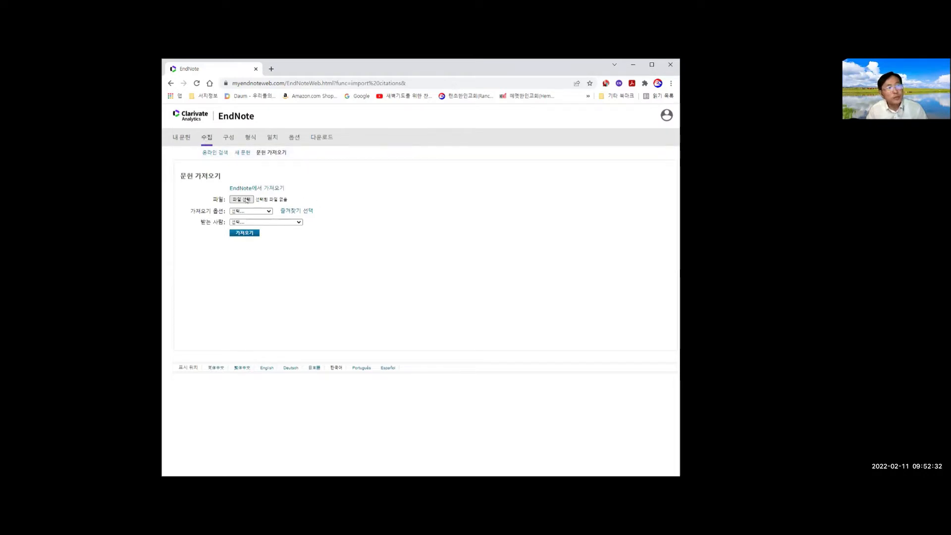
{"action": "left_click", "coordinate": [241, 199]}
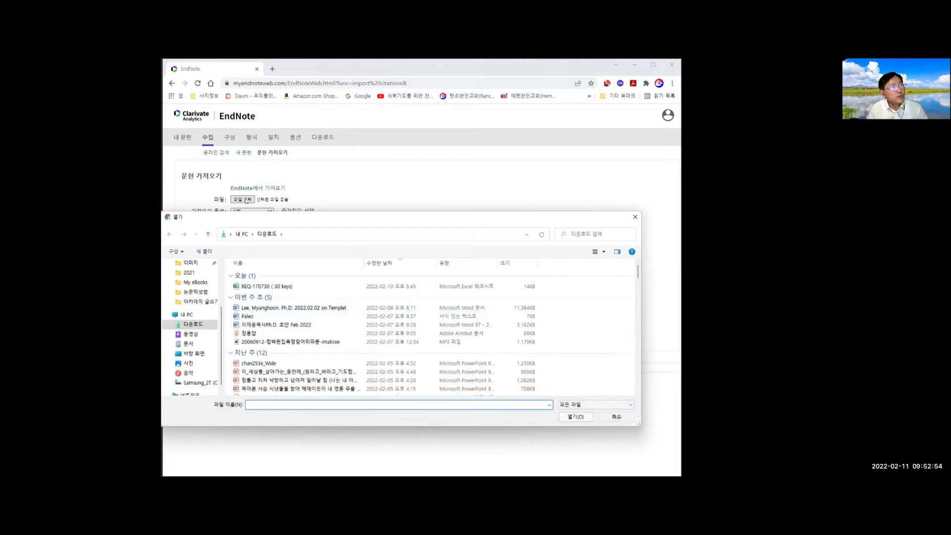
{"action": "left_click", "coordinate": [246, 201]}
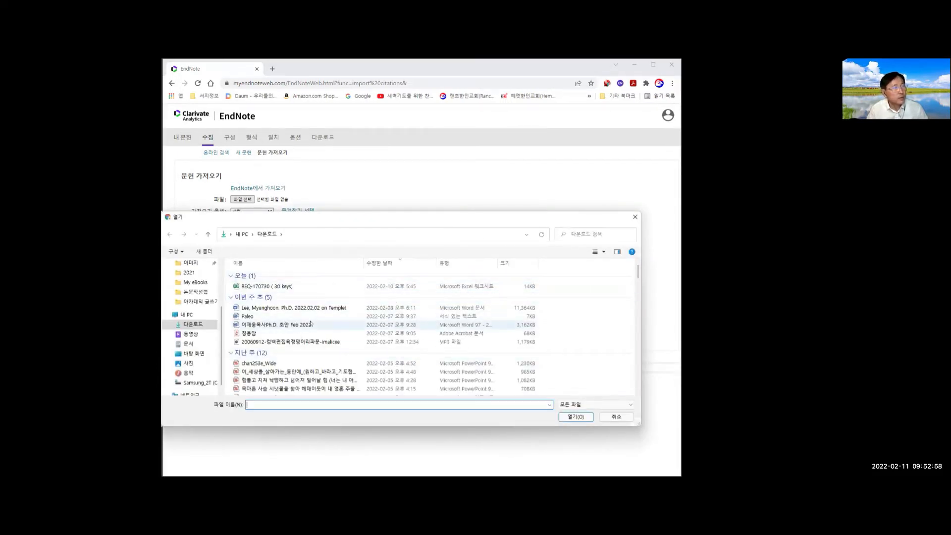
{"action": "left_click_drag", "start_coordinate": [221, 340], "coordinate": [221, 323]}
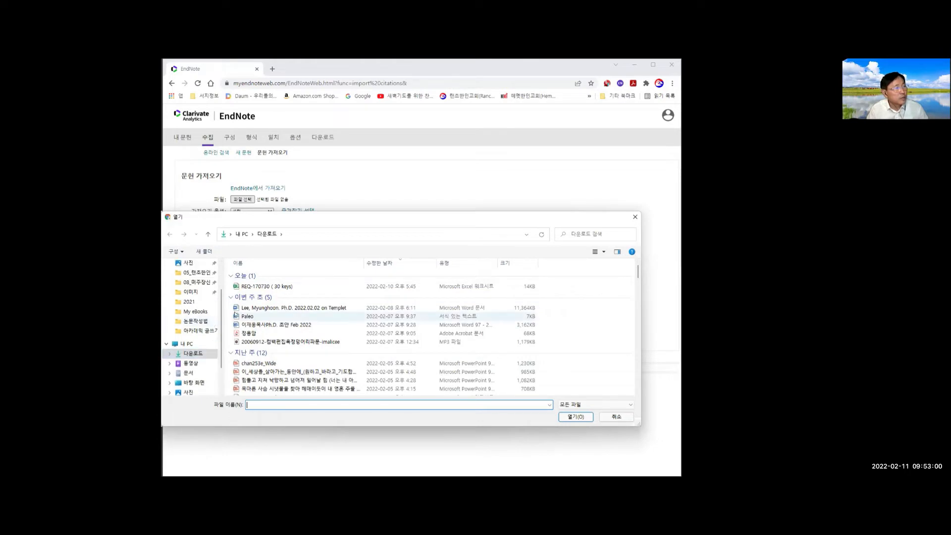
{"action": "scroll", "coordinate": [201, 293], "scroll_direction": "up", "scroll_amount": 2}
{"action": "left_click", "coordinate": [200, 291]}
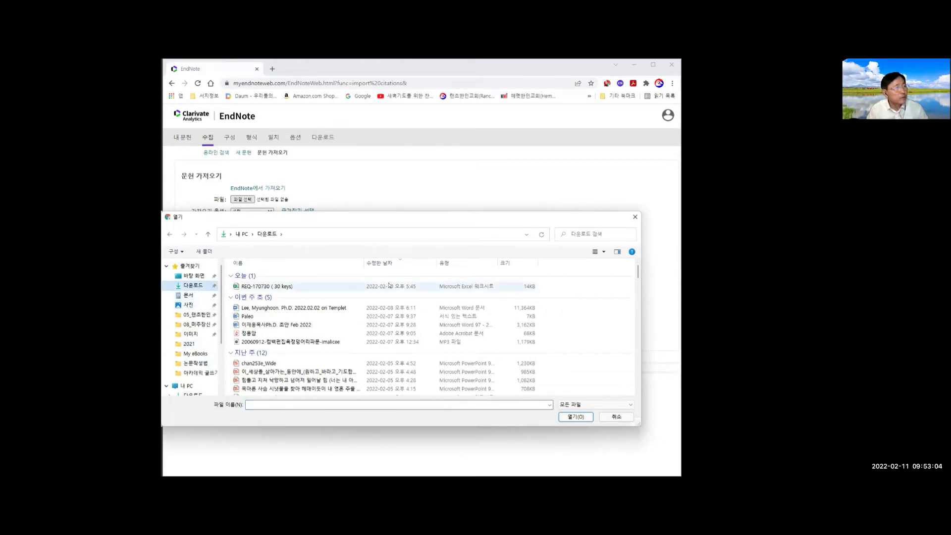
{"action": "scroll", "coordinate": [398, 288], "scroll_direction": "down", "scroll_amount": 3}
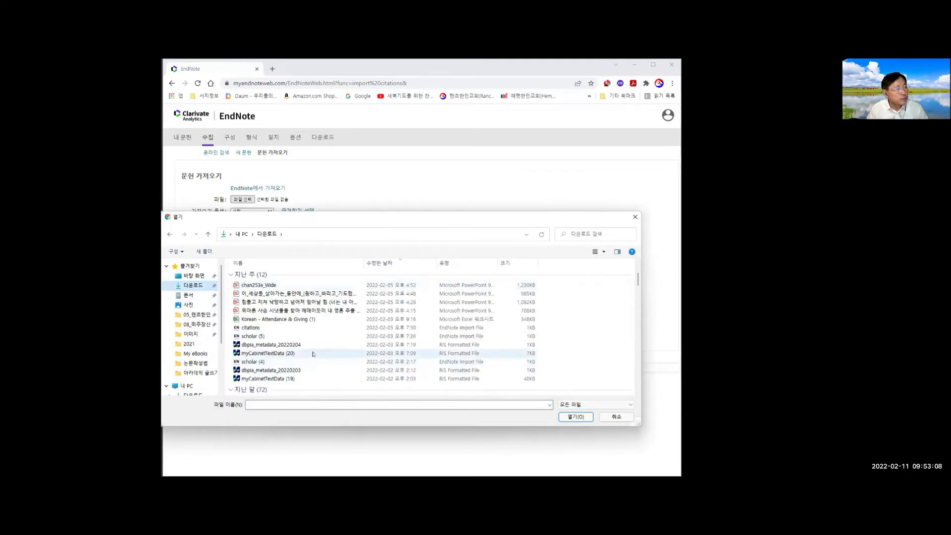
{"action": "scroll", "coordinate": [320, 354], "scroll_direction": "down", "scroll_amount": 1}
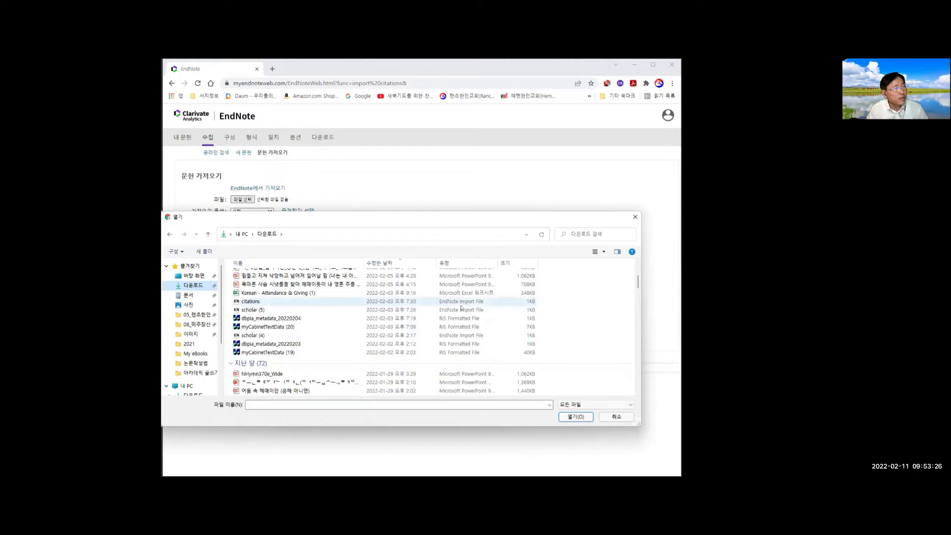
{"action": "left_click", "coordinate": [256, 311]}
{"action": "left_click", "coordinate": [575, 416]}
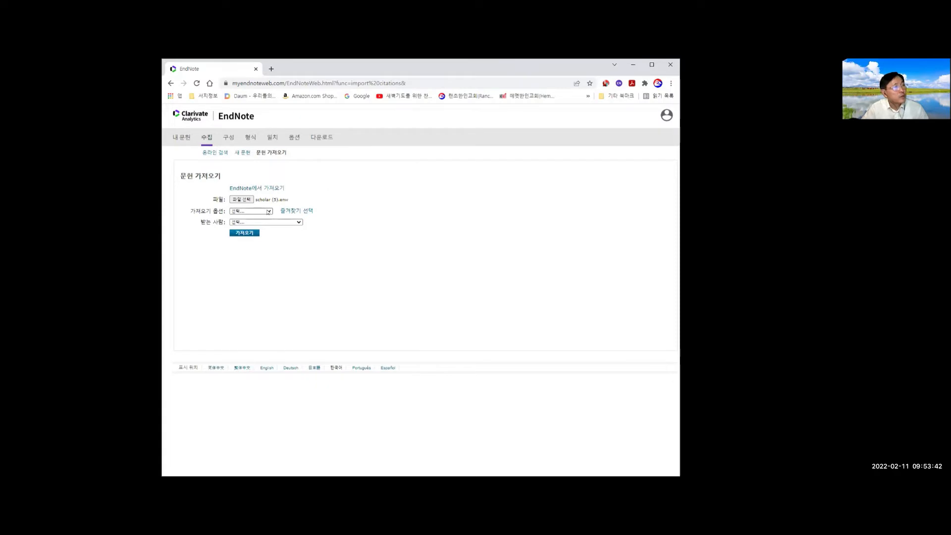
Step: Import the chosen reference file with the EndNote Import option into the unfiled group ([미지정])
{"action": "left_click", "coordinate": [268, 212]}
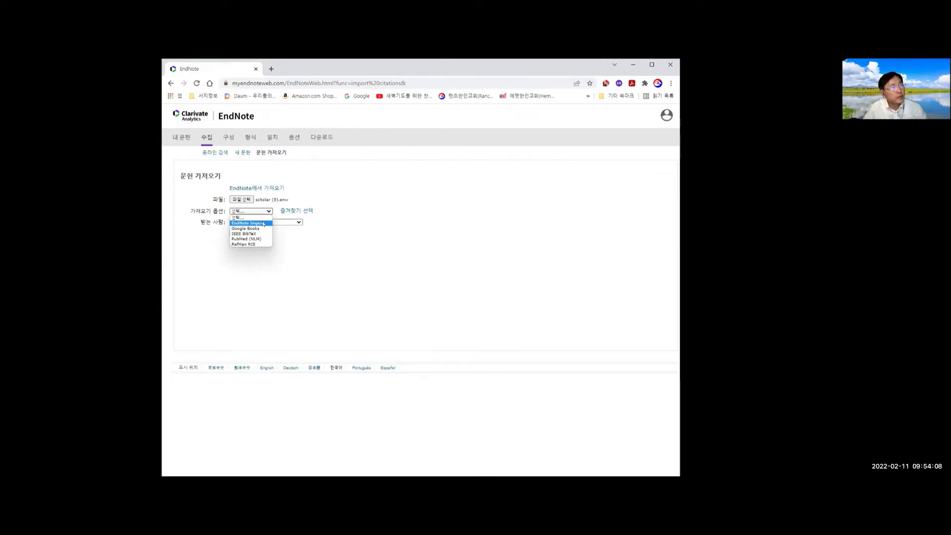
{"action": "left_click", "coordinate": [263, 224]}
{"action": "left_click", "coordinate": [300, 223]}
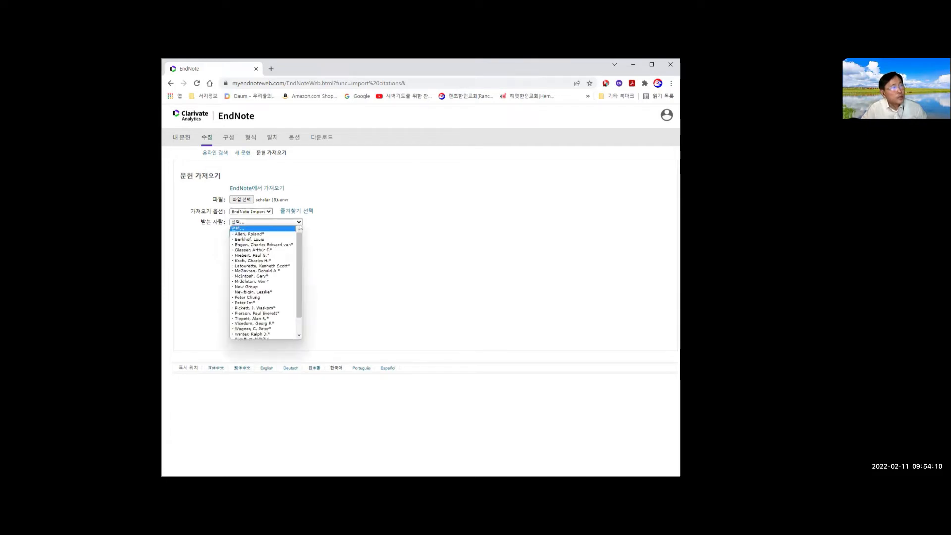
{"action": "scroll", "coordinate": [299, 269], "scroll_direction": "down", "scroll_amount": 3}
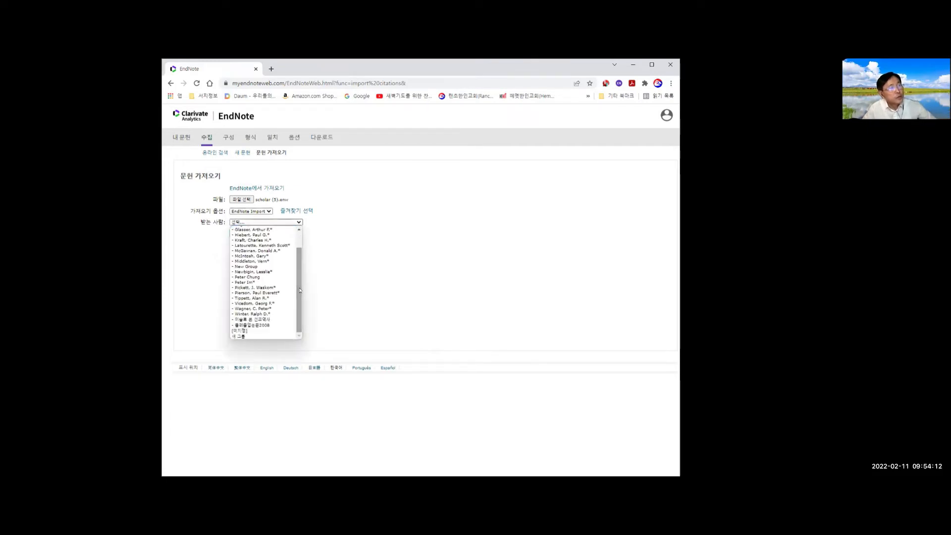
{"action": "left_click", "coordinate": [239, 331]}
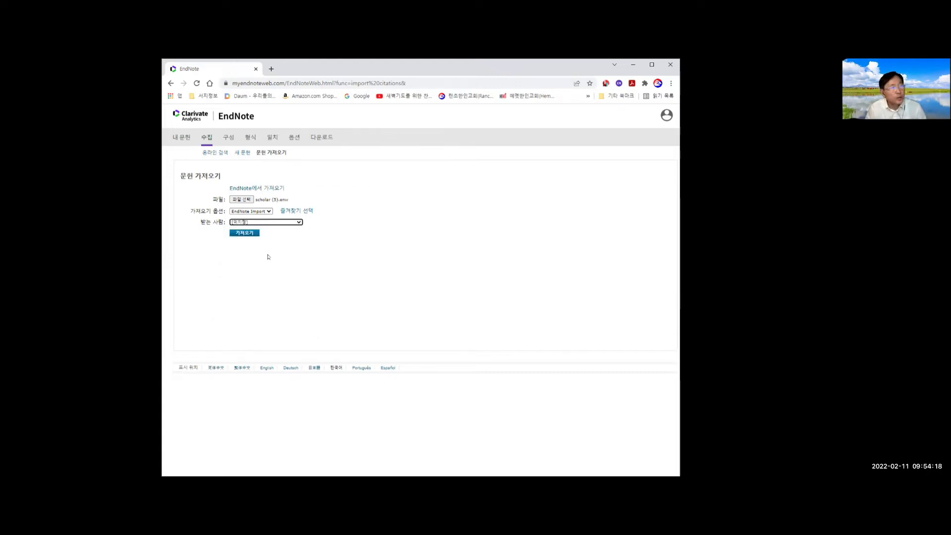
{"action": "left_click", "coordinate": [249, 233]}
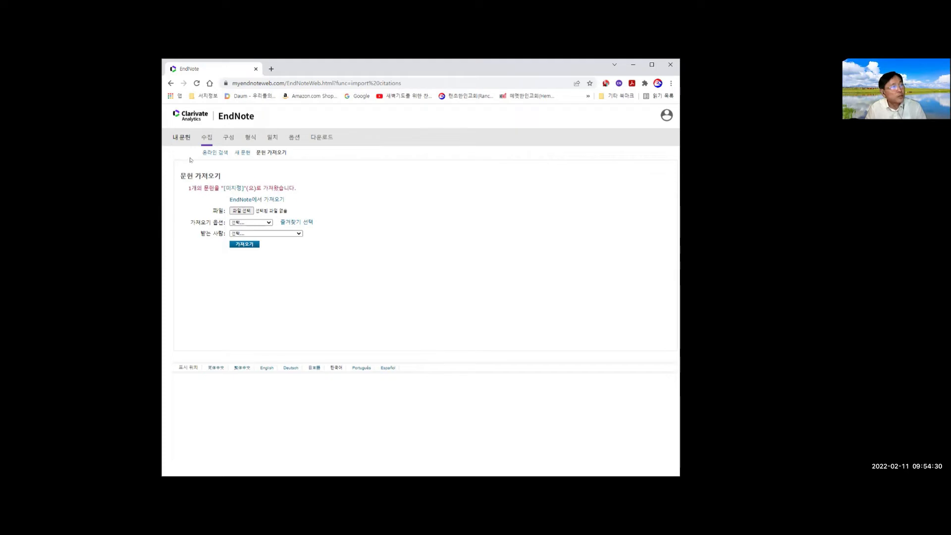
Step: Open the unfiled references ([미지정]) in the library and look through the first page of the list for the imported record
{"action": "left_click", "coordinate": [180, 139]}
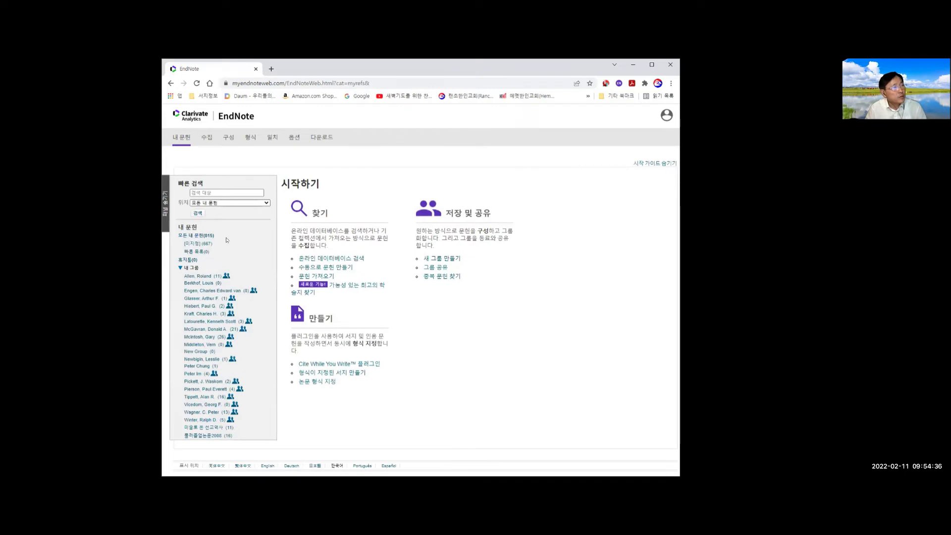
{"action": "left_click", "coordinate": [200, 244]}
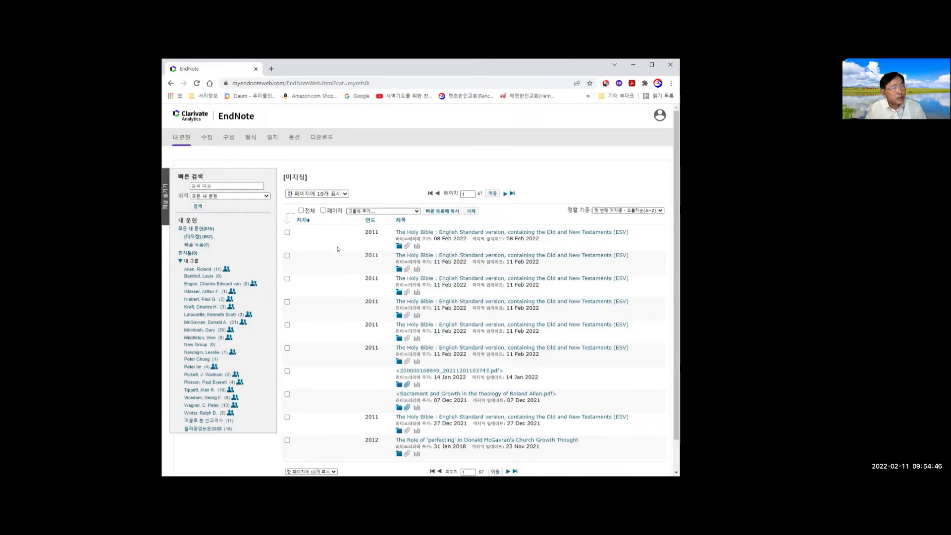
{"action": "scroll", "coordinate": [338, 249], "scroll_direction": "down", "scroll_amount": 1}
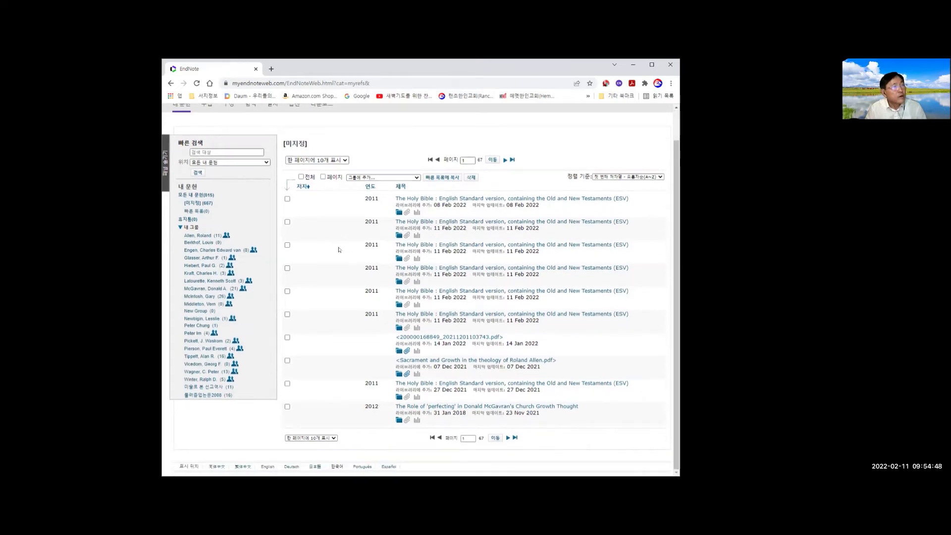
{"action": "scroll", "coordinate": [338, 248], "scroll_direction": "up", "scroll_amount": 1}
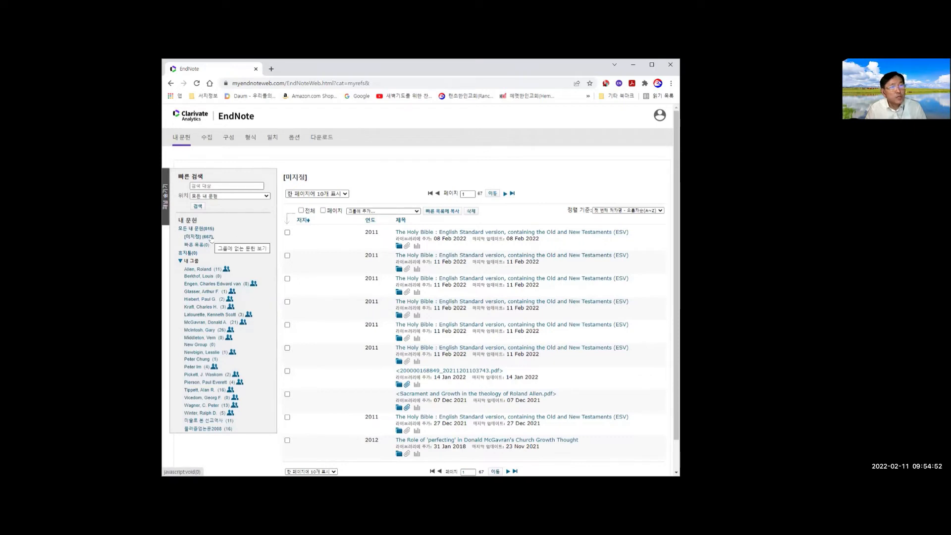
{"action": "scroll", "coordinate": [360, 292], "scroll_direction": "down", "scroll_amount": 1}
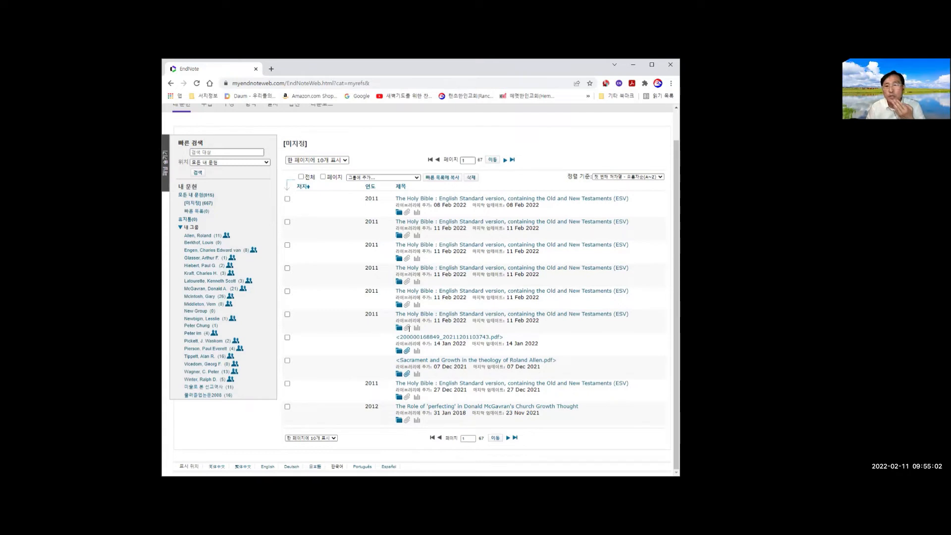
{"action": "scroll", "coordinate": [412, 328], "scroll_direction": "up", "scroll_amount": 2}
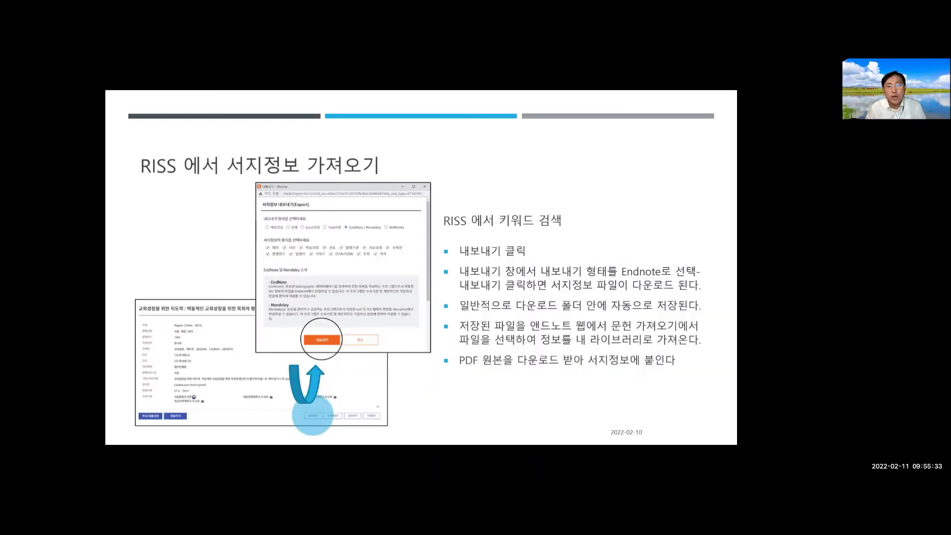
{"action": "key", "text": "Right"}
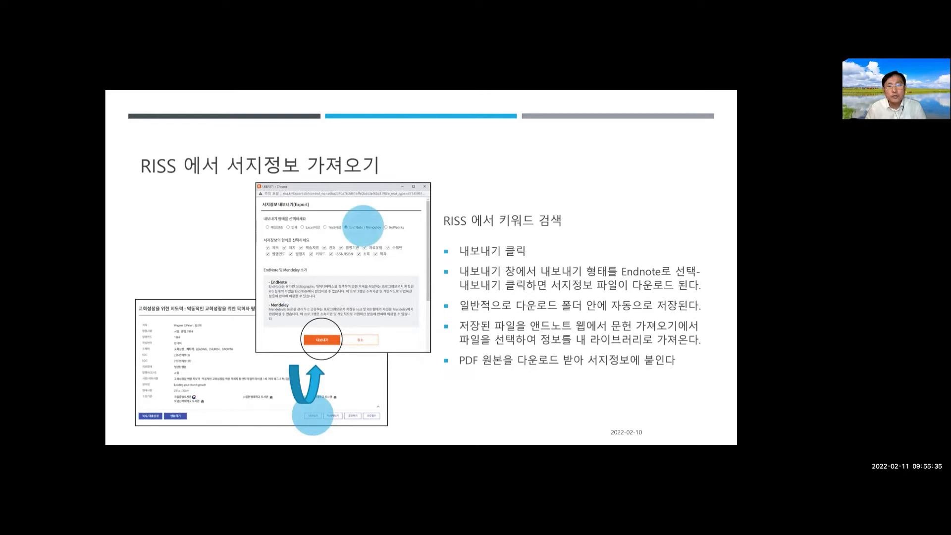
{"action": "key", "text": "Right"}
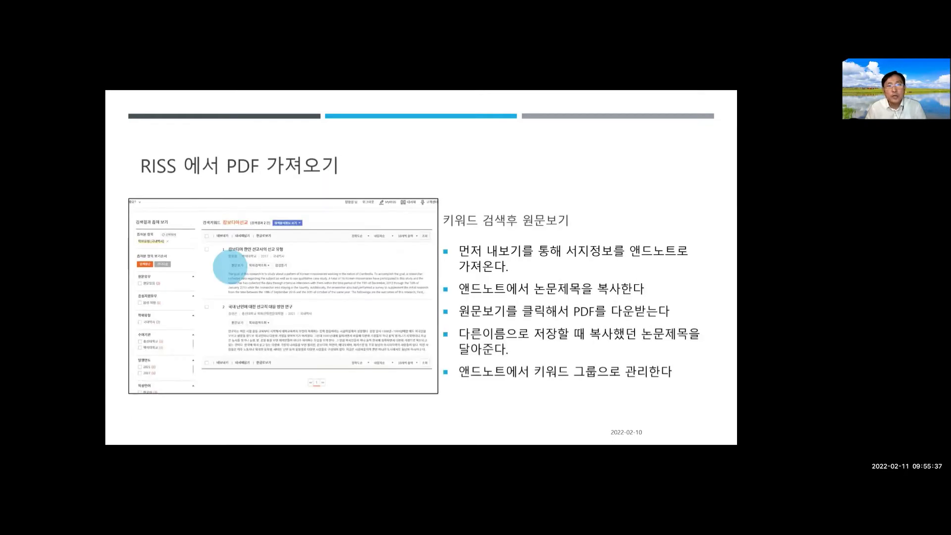
{"action": "key", "text": "Right"}
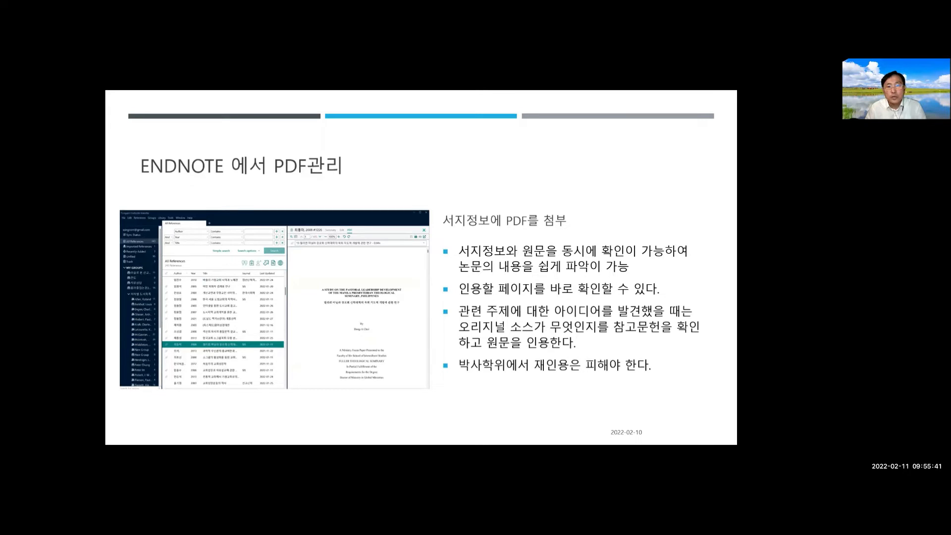
{"action": "key", "text": "Right"}
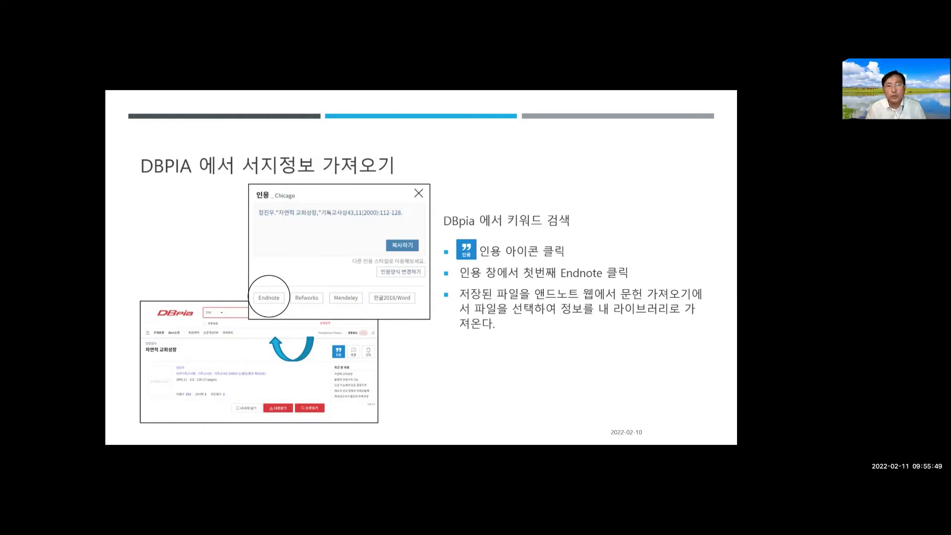
{"action": "key", "text": "Right"}
{"action": "key", "text": "Right"}
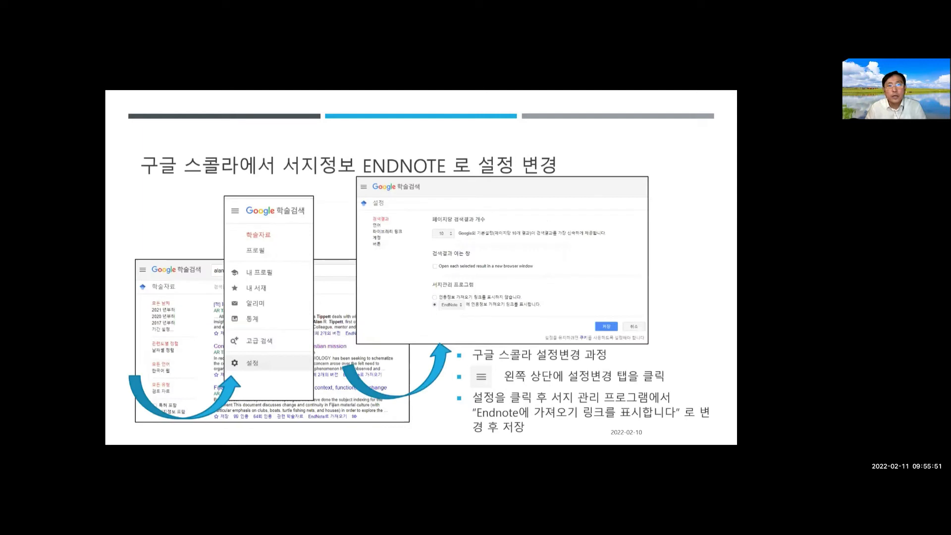